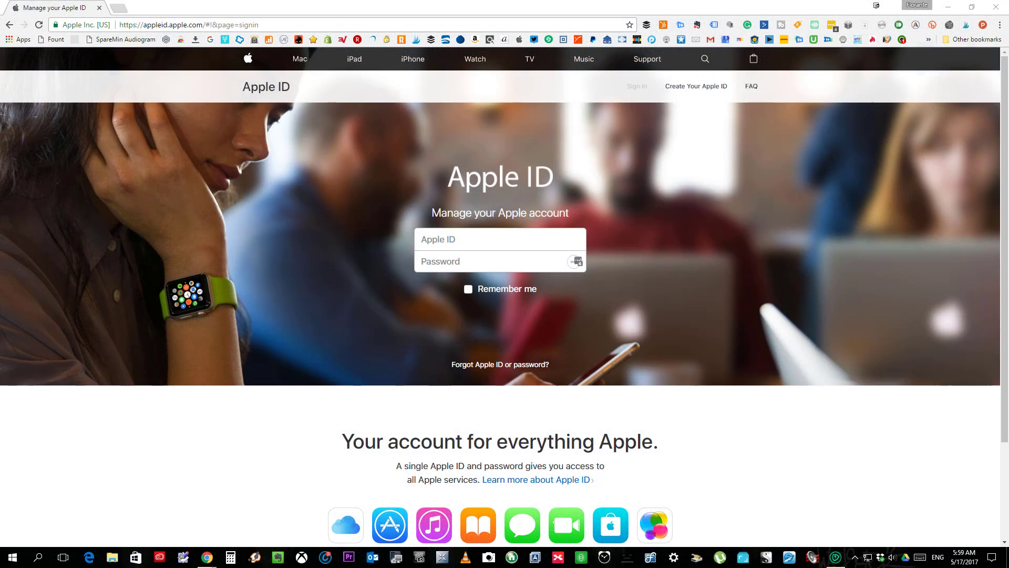
# Sign in with the first saved apple.com account from the password manager
pyautogui.click(578, 262)
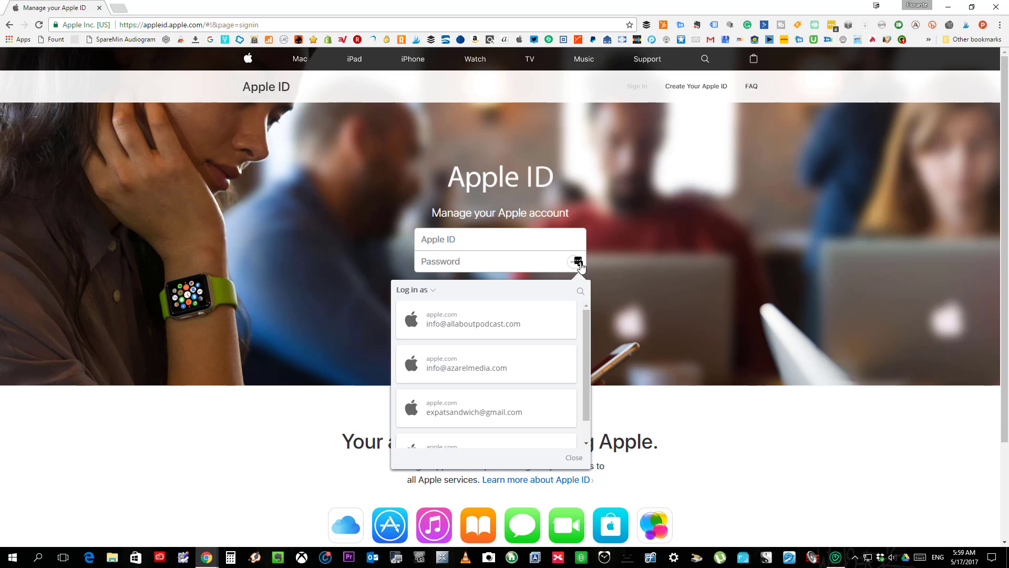
pyautogui.click(499, 325)
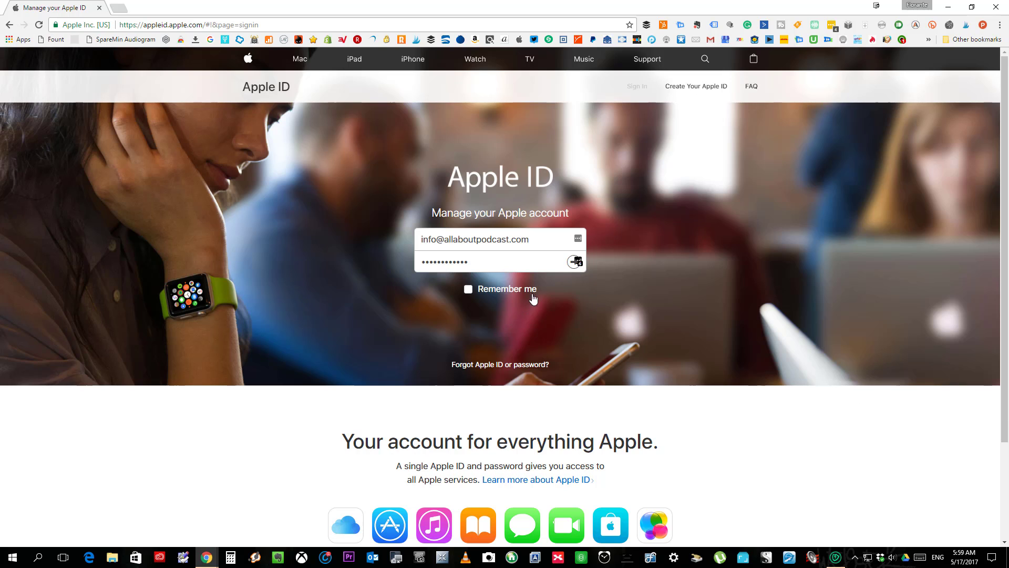
pyautogui.click(565, 269)
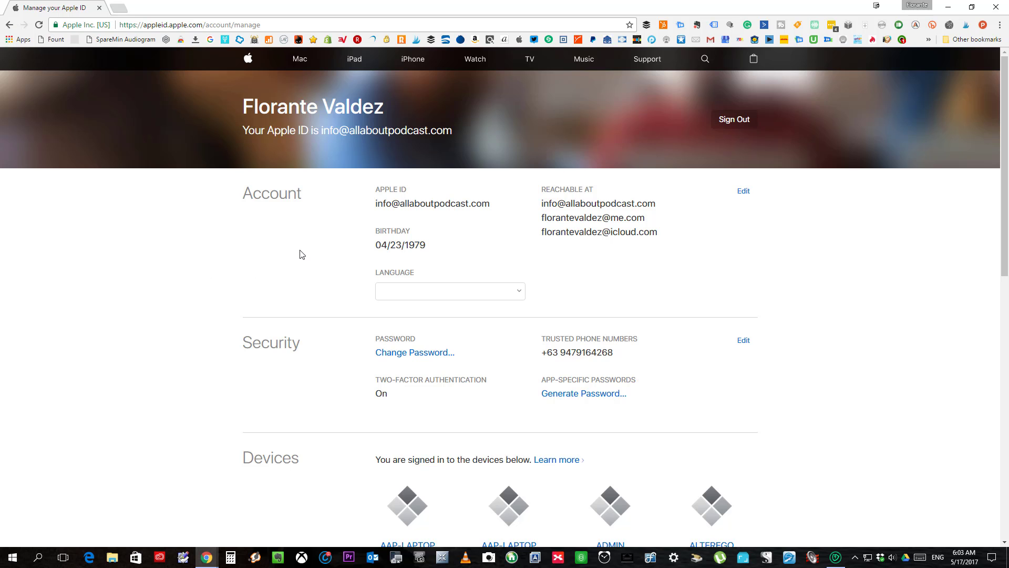
pyautogui.scroll(-1, 300, 254)
pyautogui.scroll(-2, 300, 254)
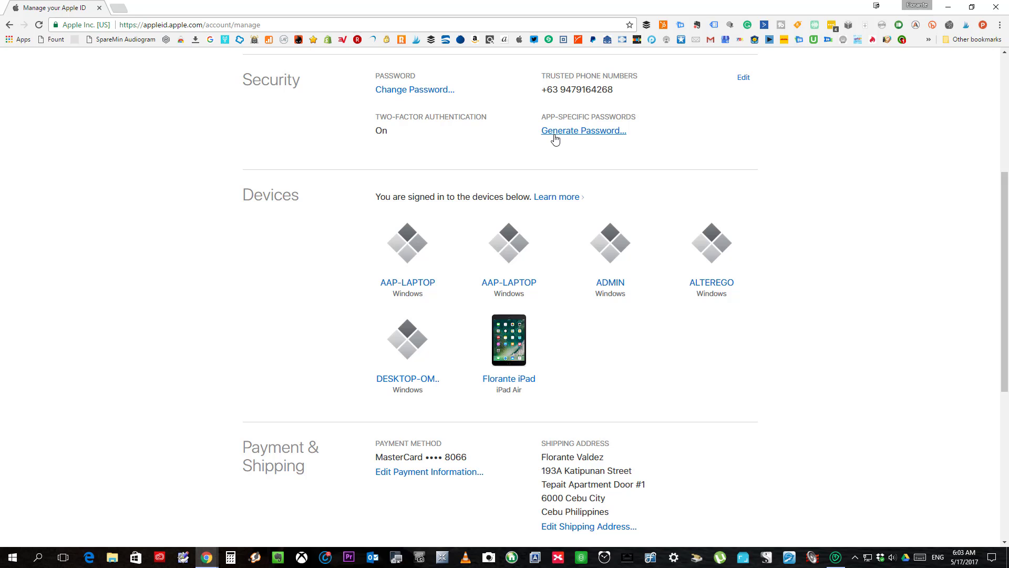
# Start a new app-specific password via Generate Password under App-Specific Passwords
pyautogui.click(555, 135)
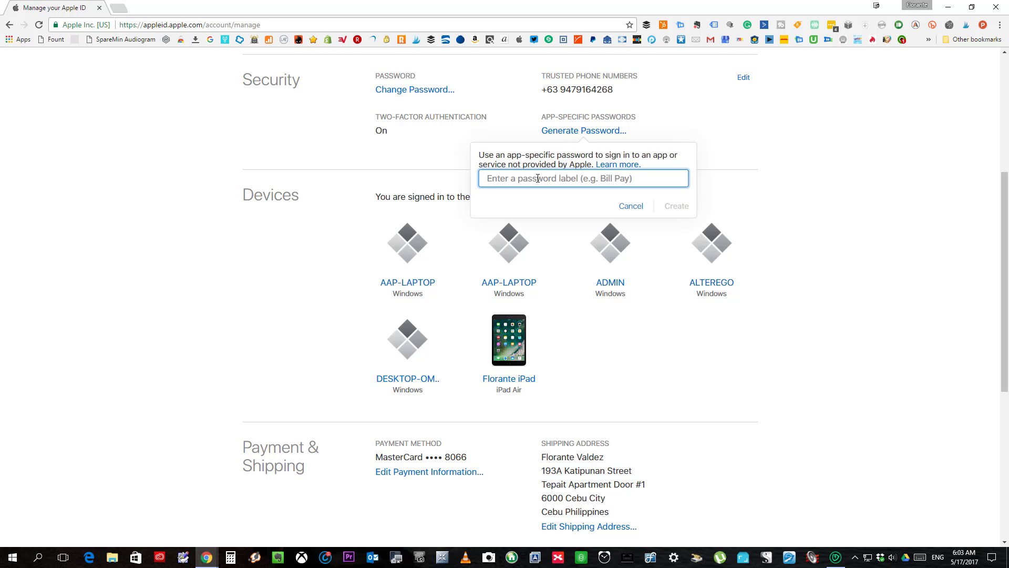
pyautogui.write('O')
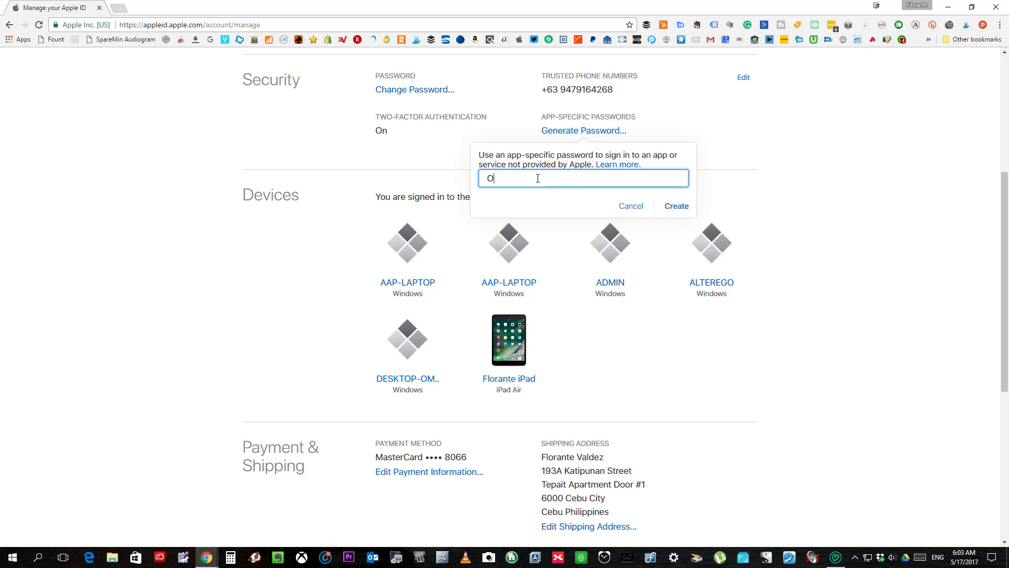
pyautogui.write('utlo')
pyautogui.write('ok ')
pyautogui.write('Deskt')
pyautogui.write('op')
# Create the app-specific password labelled 'Outlook Desktop'
pyautogui.click(685, 211)
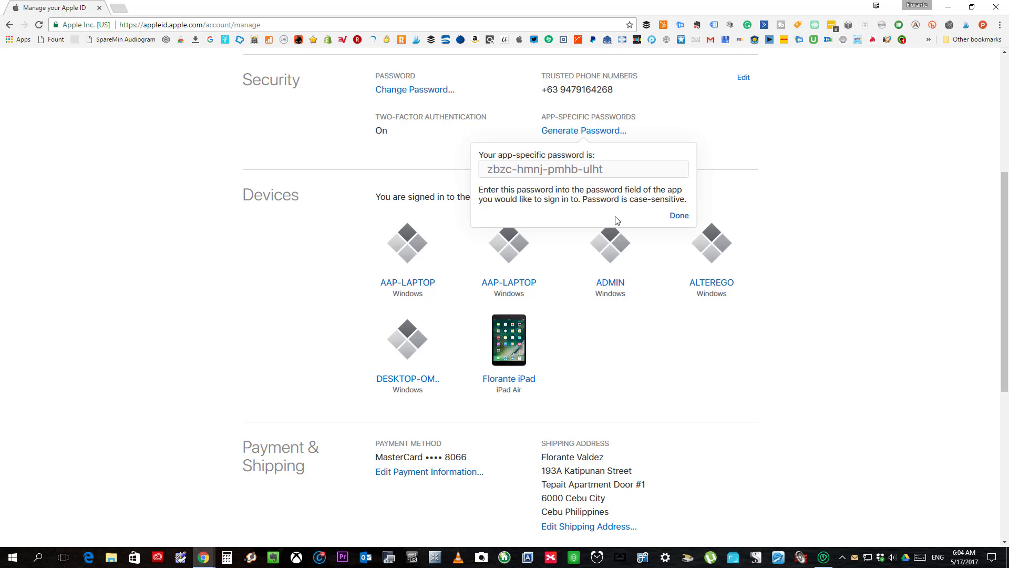
pyautogui.click(679, 216)
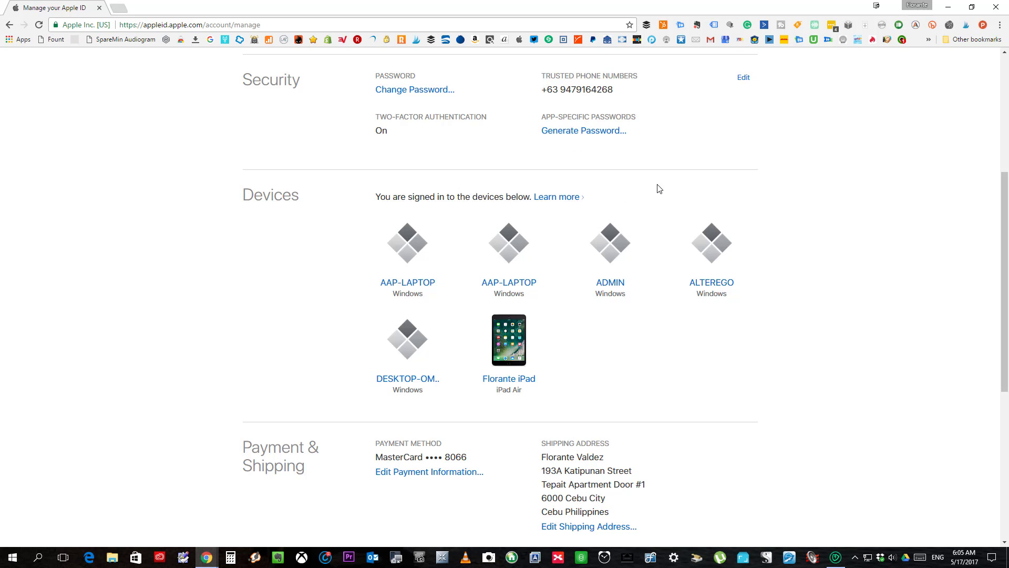